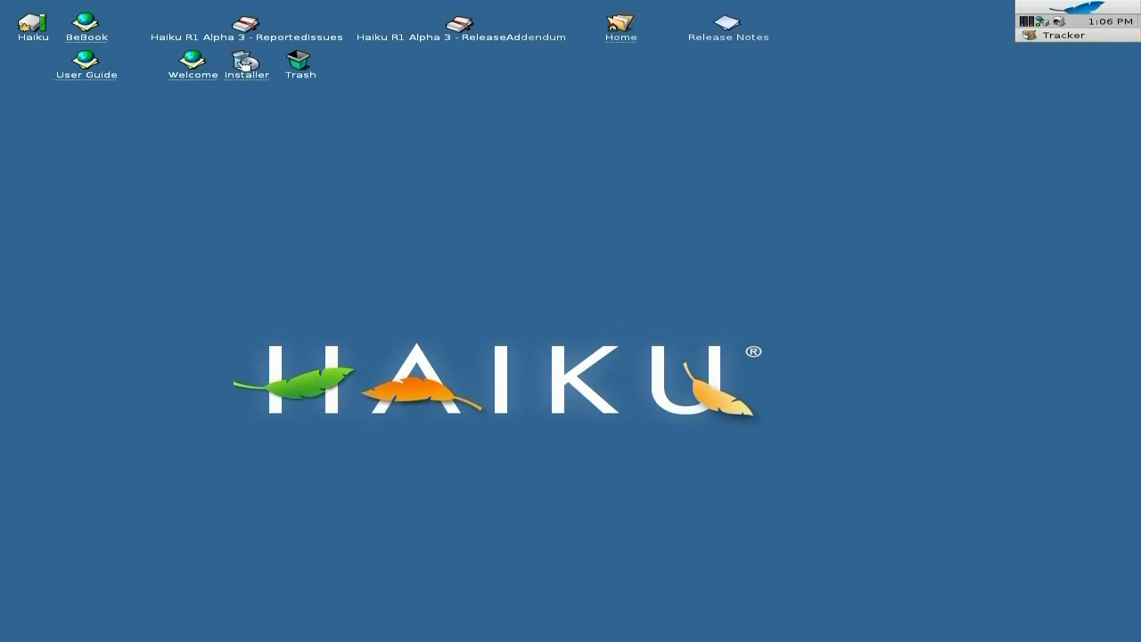
# Step: Launch the Haiku Installer, read through the welcome notes, and continue to the main window
pyautogui.doubleClick(243, 64)
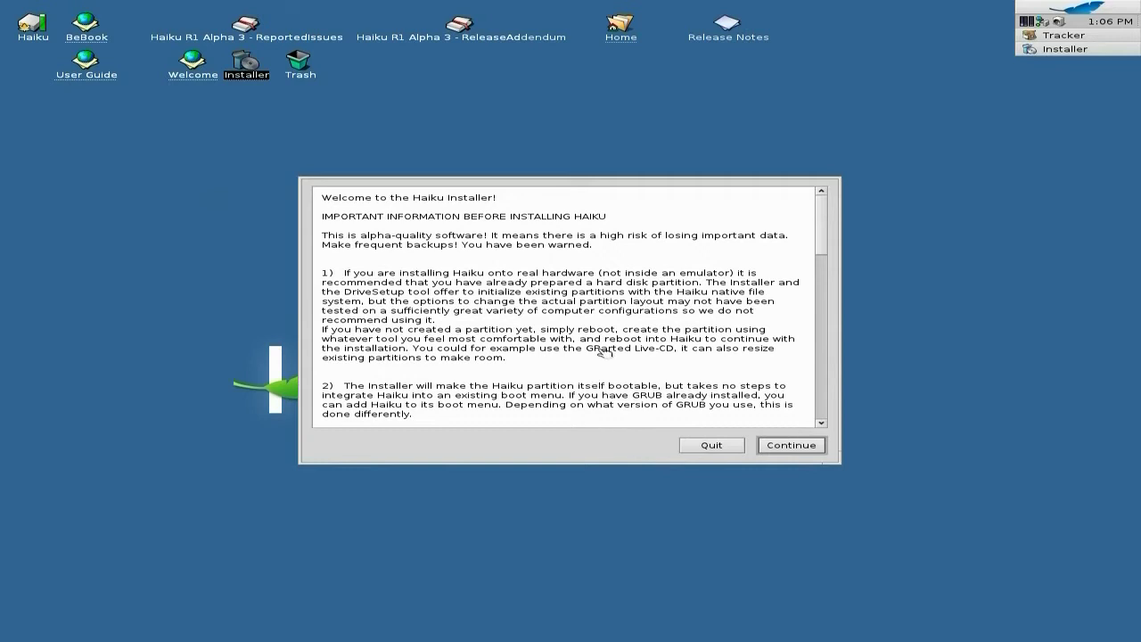
pyautogui.scroll(-1, 500, 292)
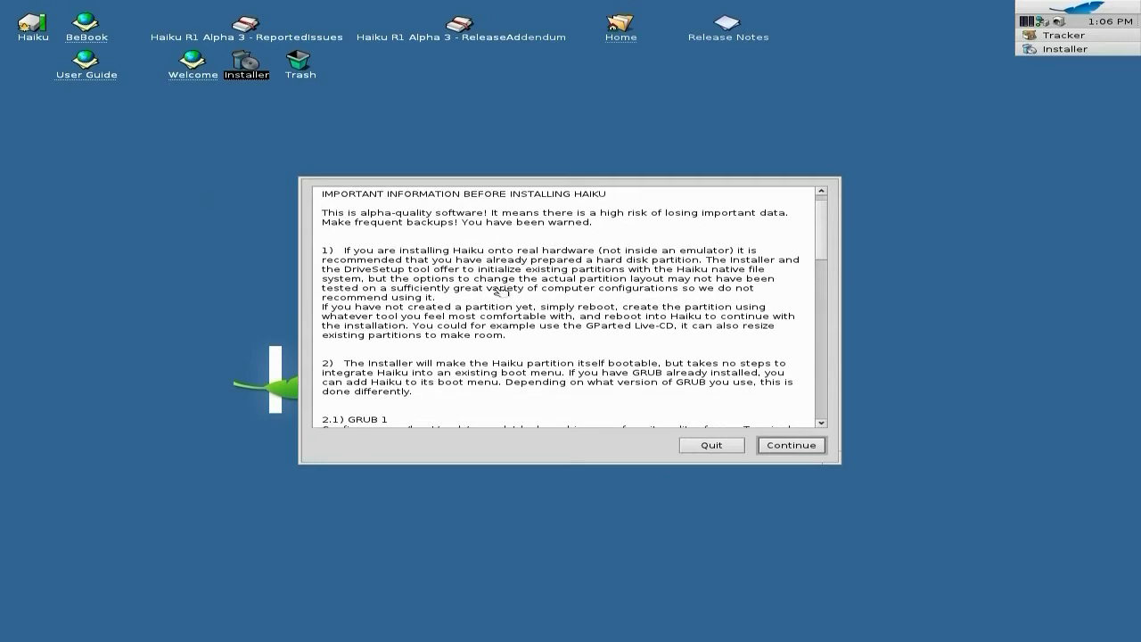
pyautogui.scroll(-3, 540, 357)
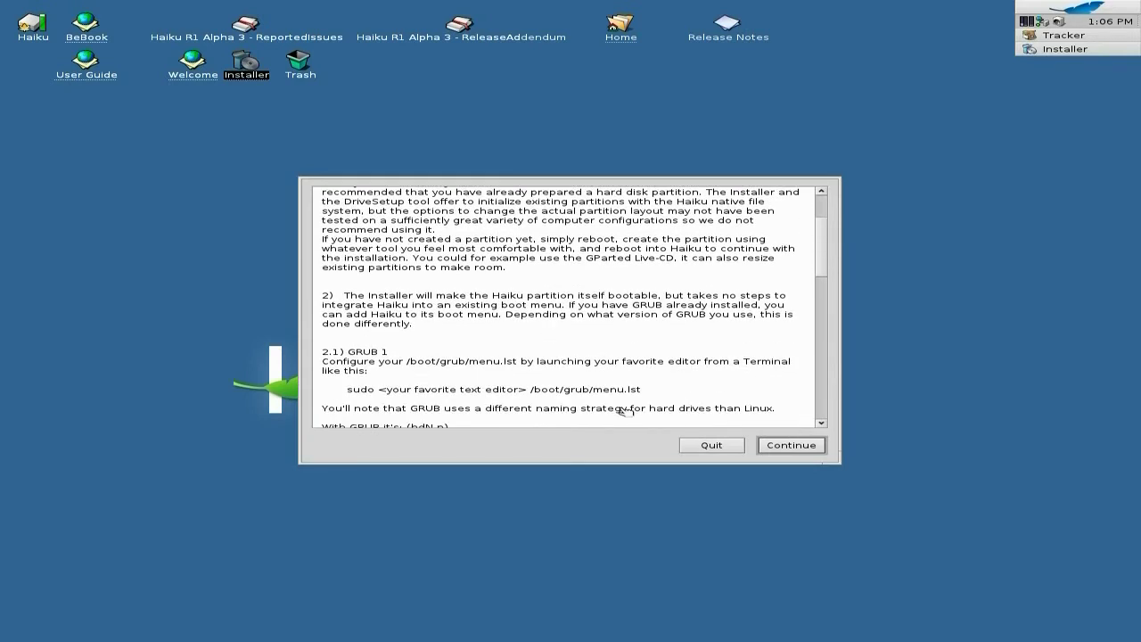
pyautogui.scroll(-4, 583, 353)
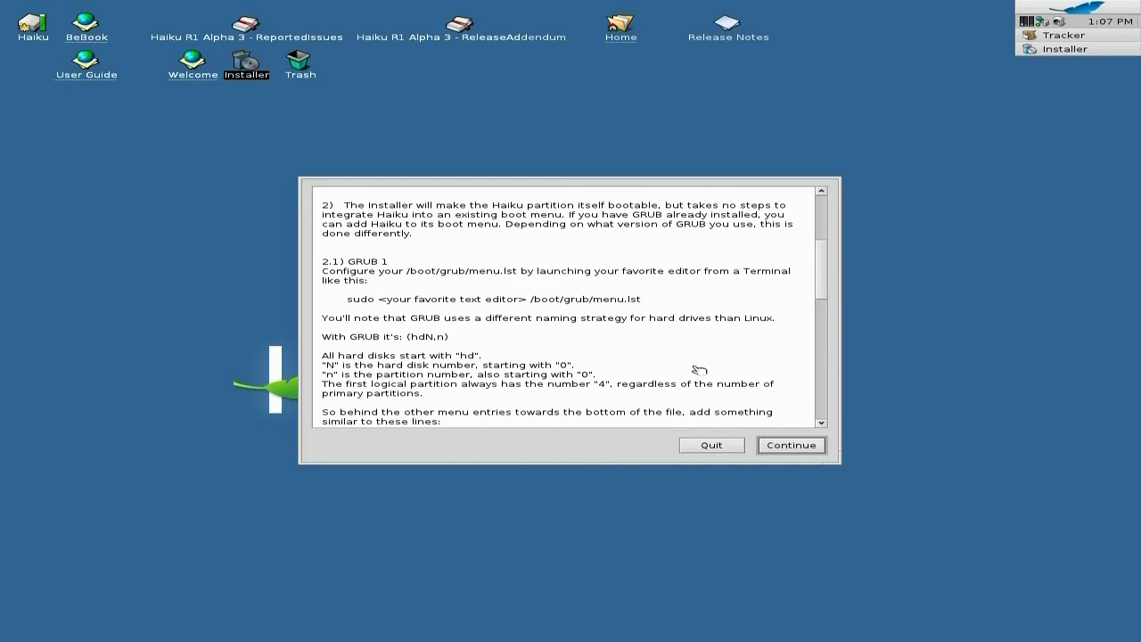
pyautogui.click(791, 445)
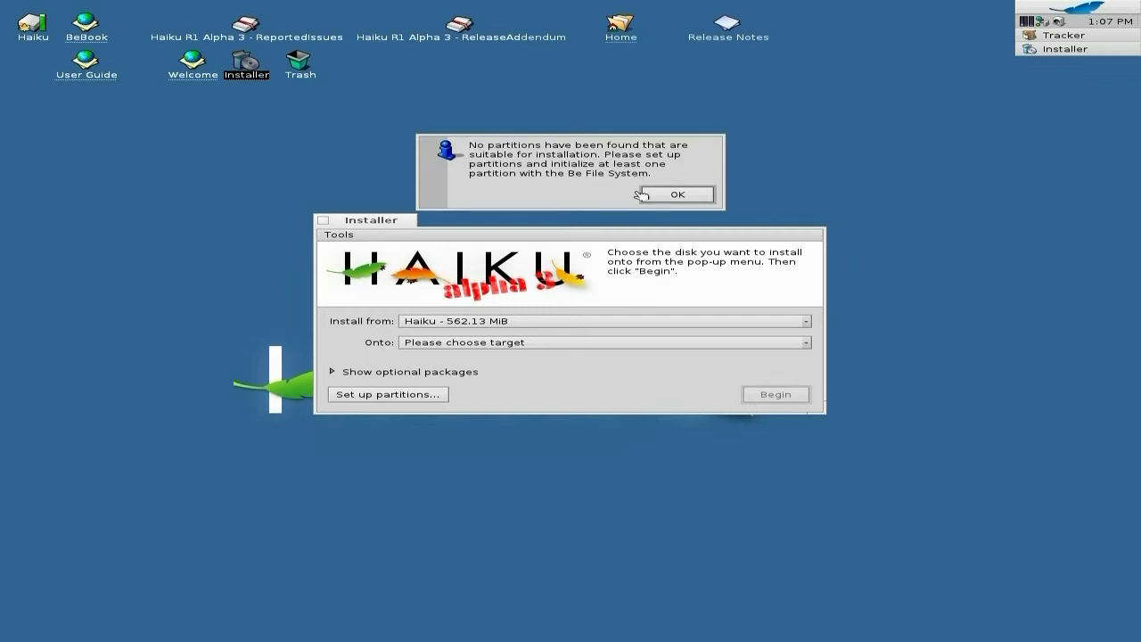
# Step: Dismiss the no-partitions alert, check the empty Onto target list, and launch DriveSetup
pyautogui.click(677, 196)
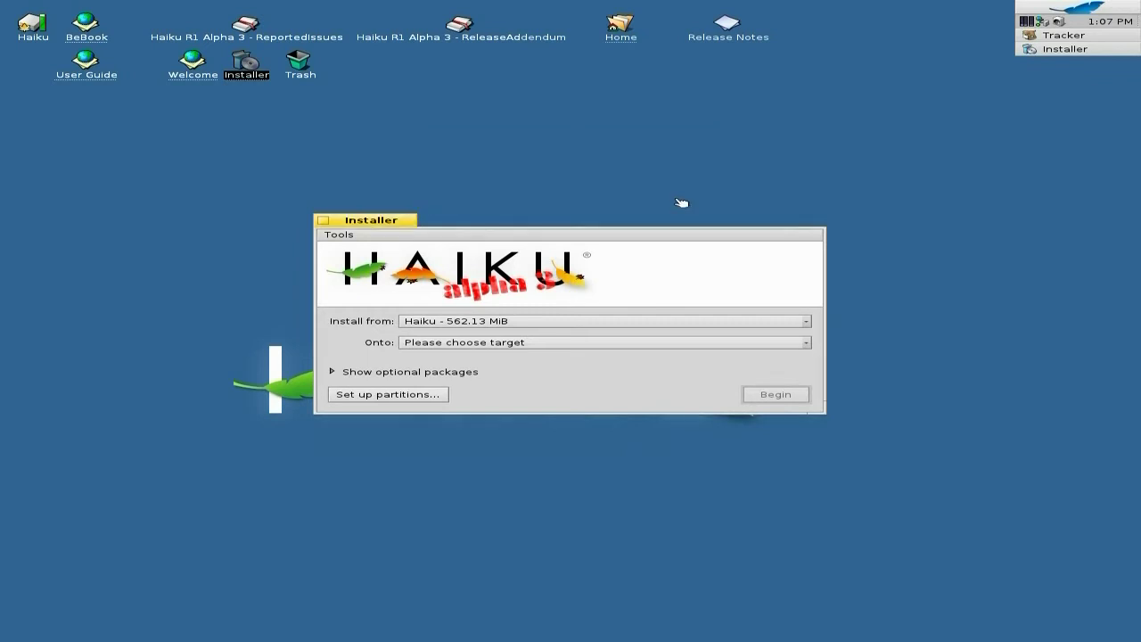
pyautogui.click(584, 346)
pyautogui.click(586, 347)
pyautogui.click(372, 398)
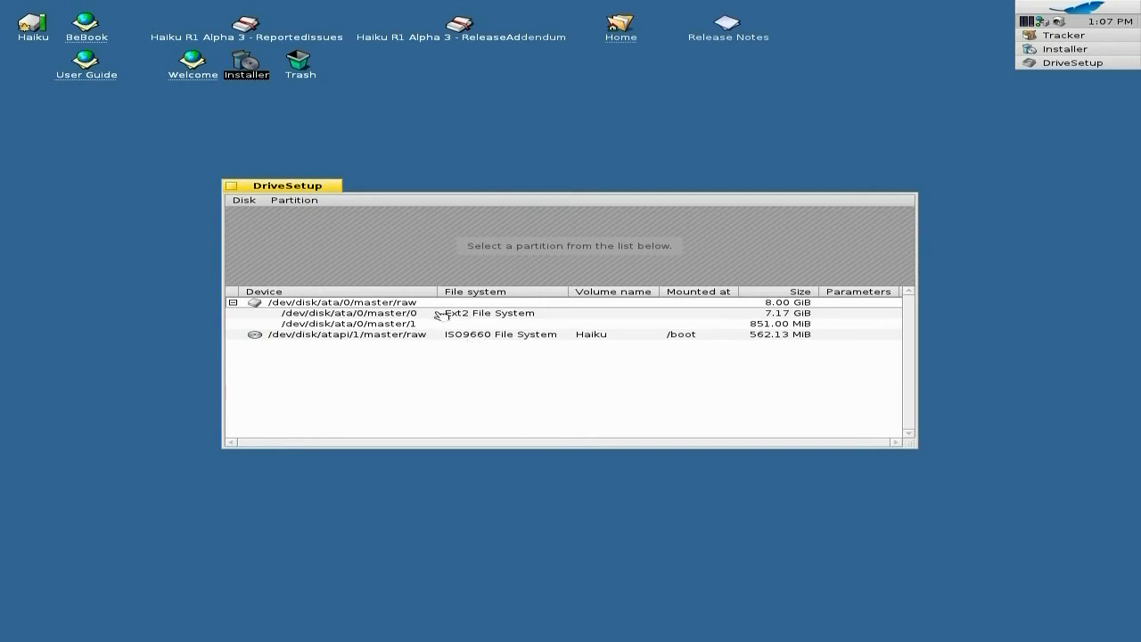
# Step: Initialize the 7.17 GiB Ext2 partition as Be File System named 'Haiku' with block size 2048
pyautogui.click(440, 315)
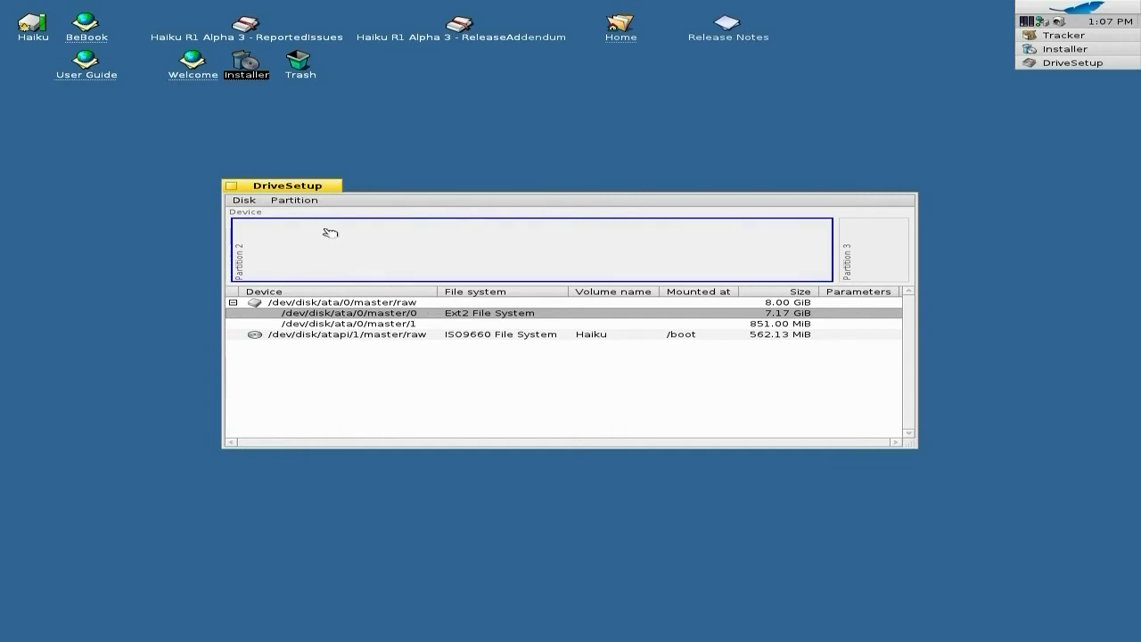
pyautogui.click(245, 200)
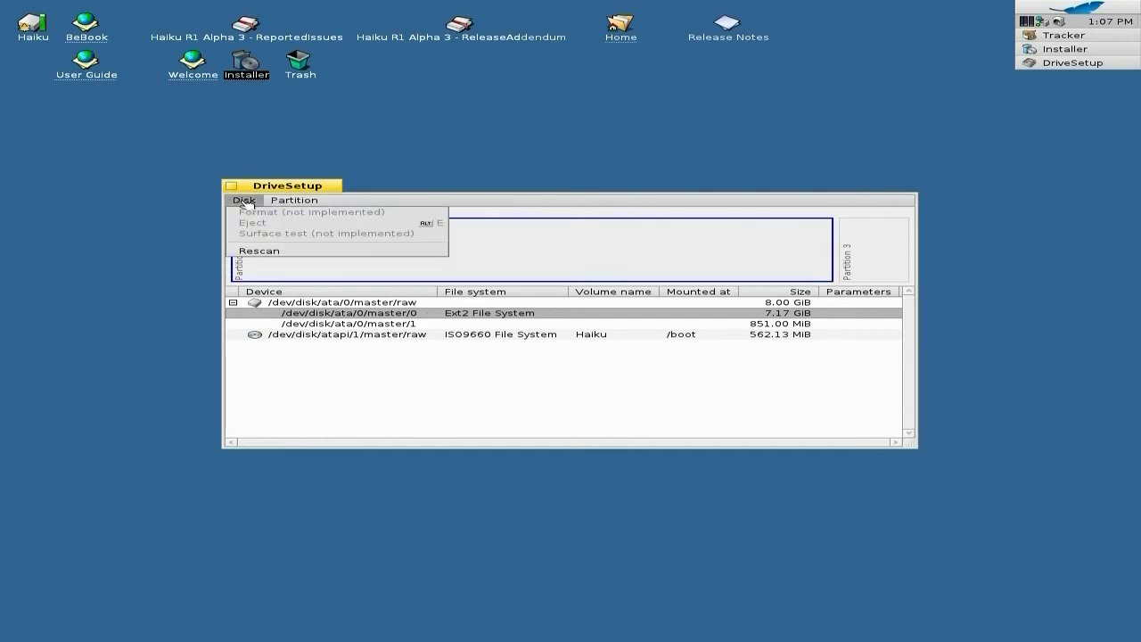
pyautogui.moveTo(294, 200)
pyautogui.moveTo(292, 225)
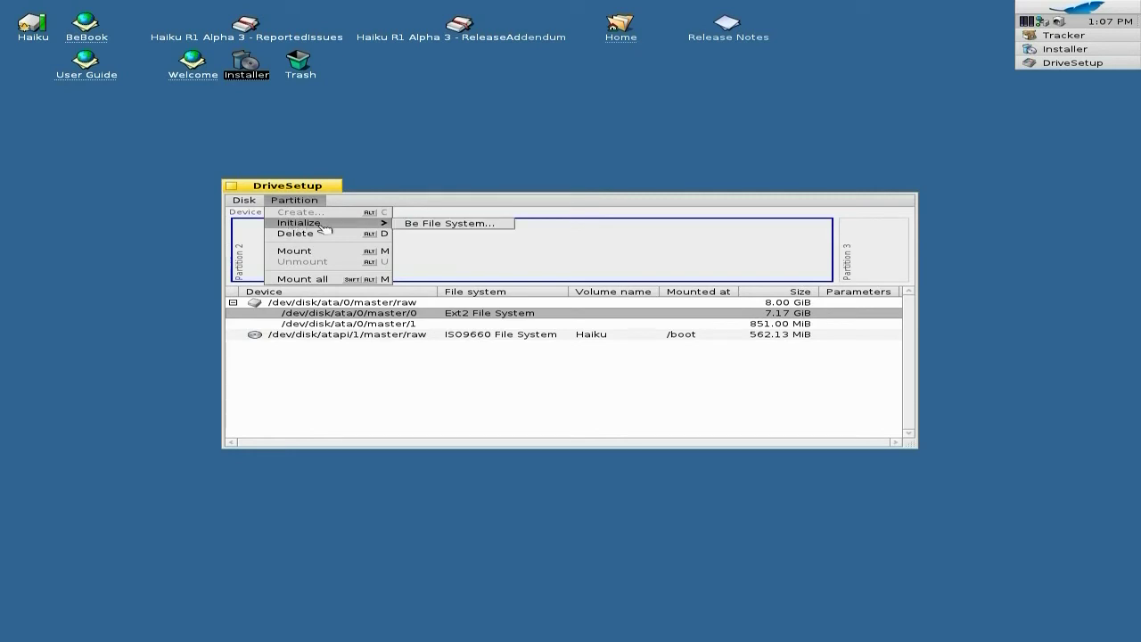
pyautogui.click(428, 226)
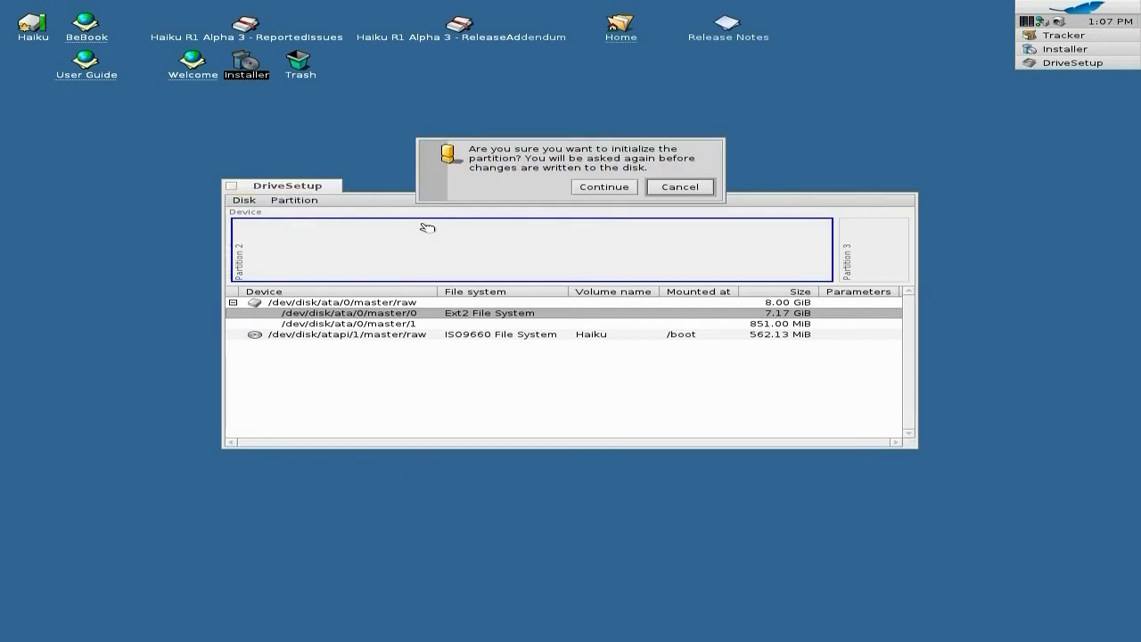
pyautogui.click(600, 188)
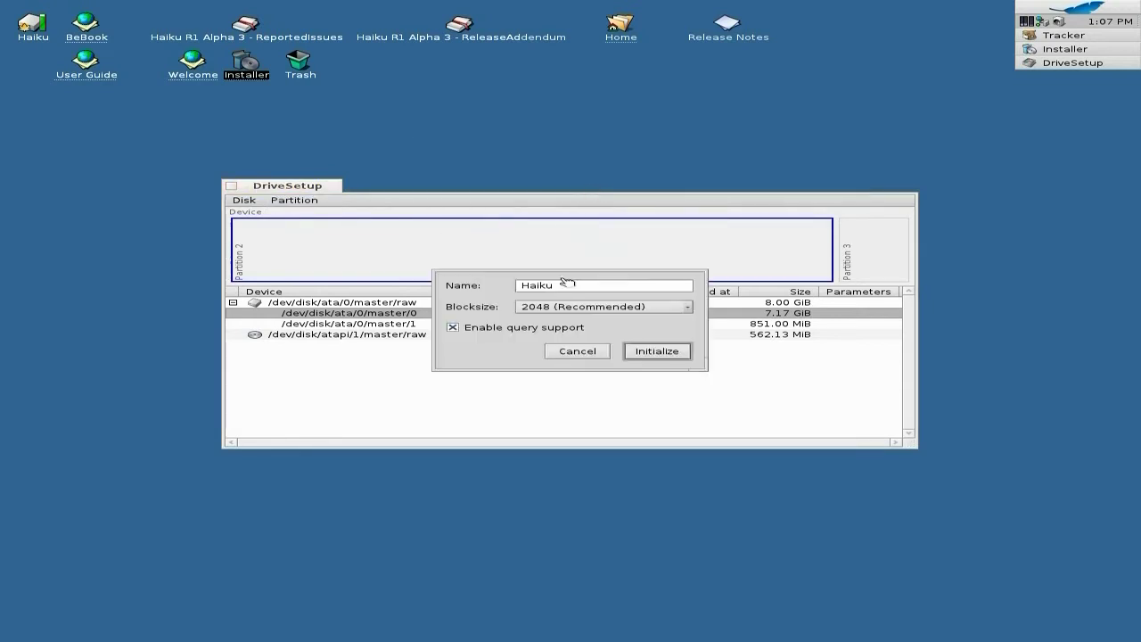
pyautogui.click(657, 351)
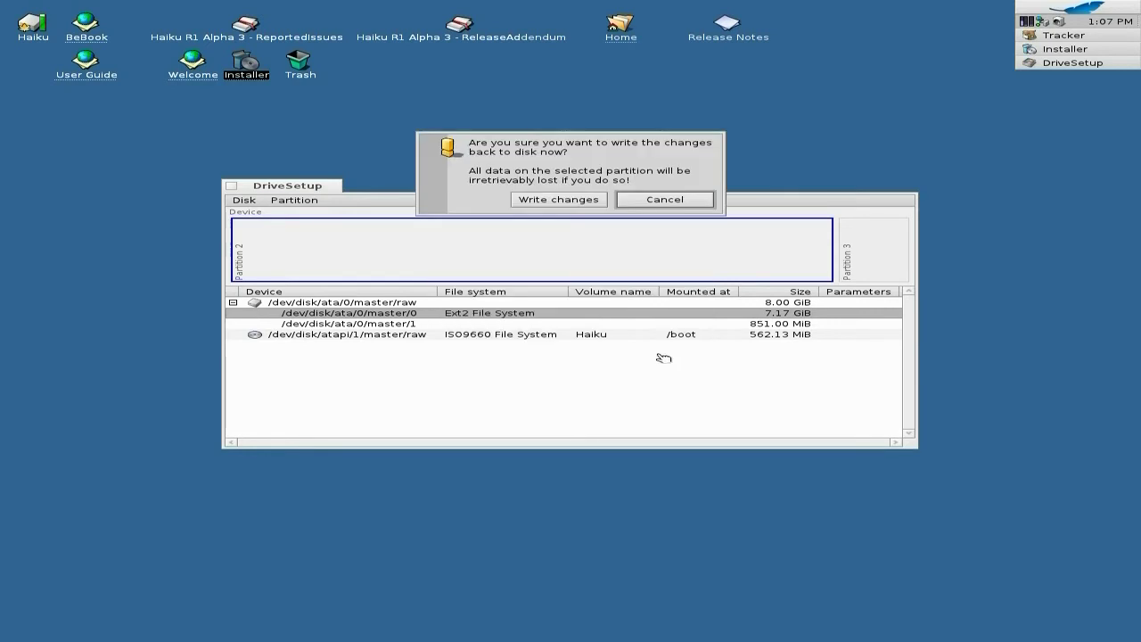
pyautogui.click(562, 200)
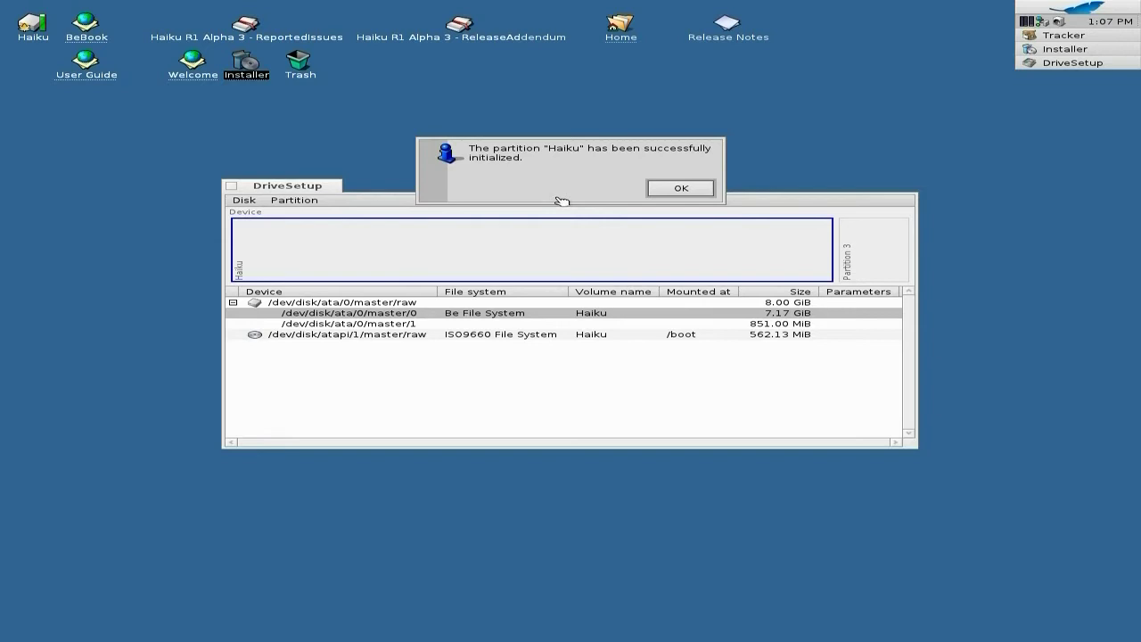
pyautogui.click(682, 191)
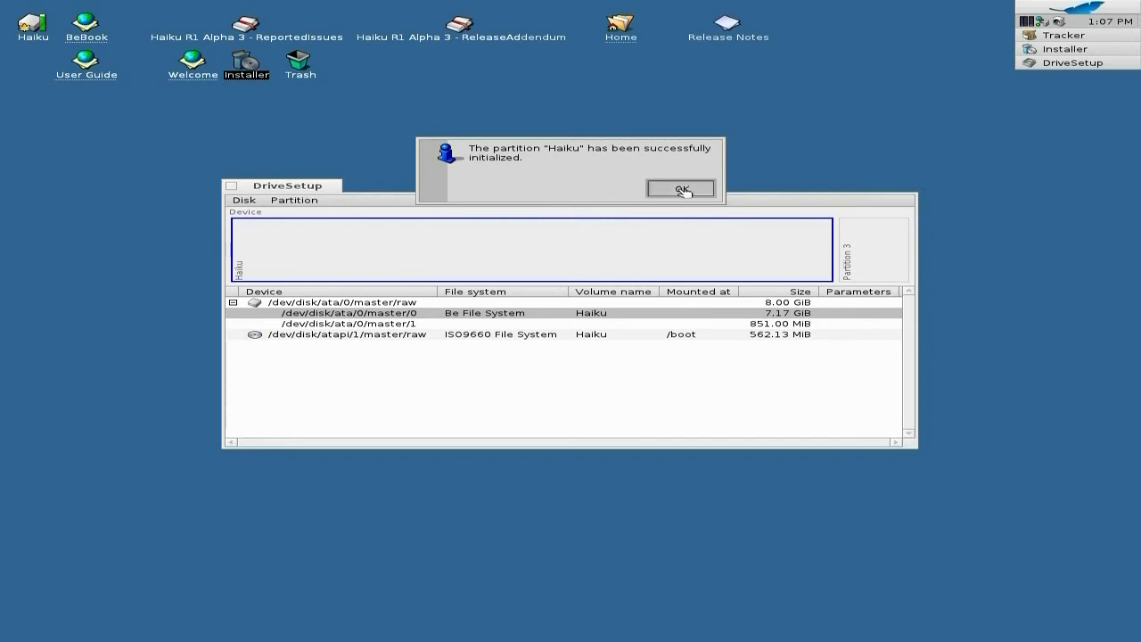
# Step: Close DriveSetup, pick 'Haiku - 7.17 GiB' as the Onto target, and begin installing
pyautogui.click(231, 186)
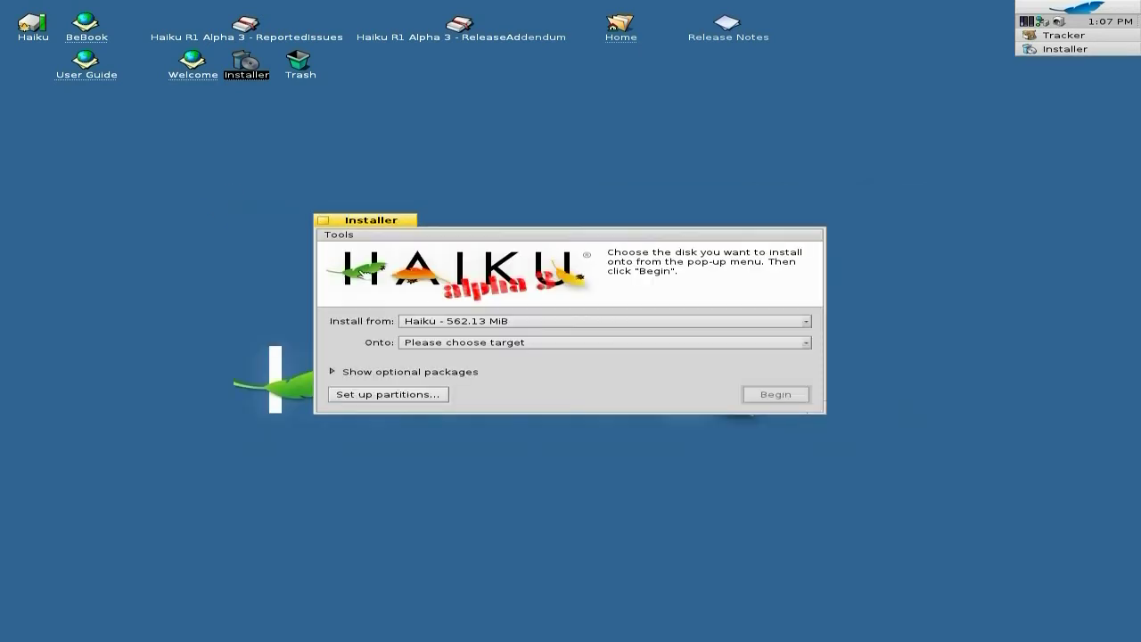
pyautogui.click(515, 346)
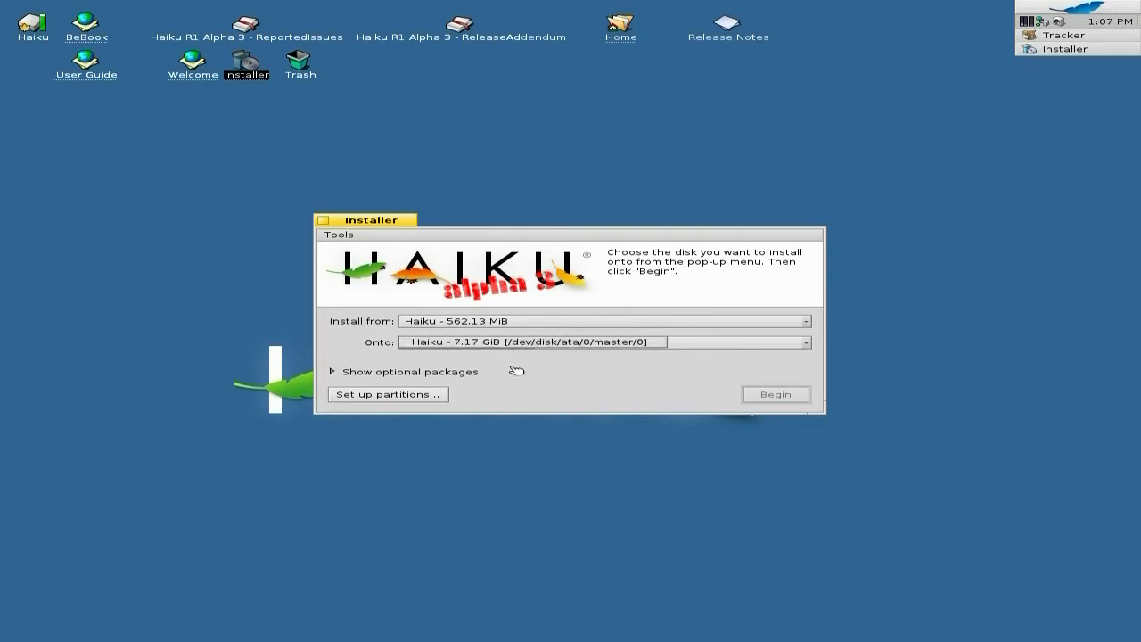
pyautogui.click(498, 342)
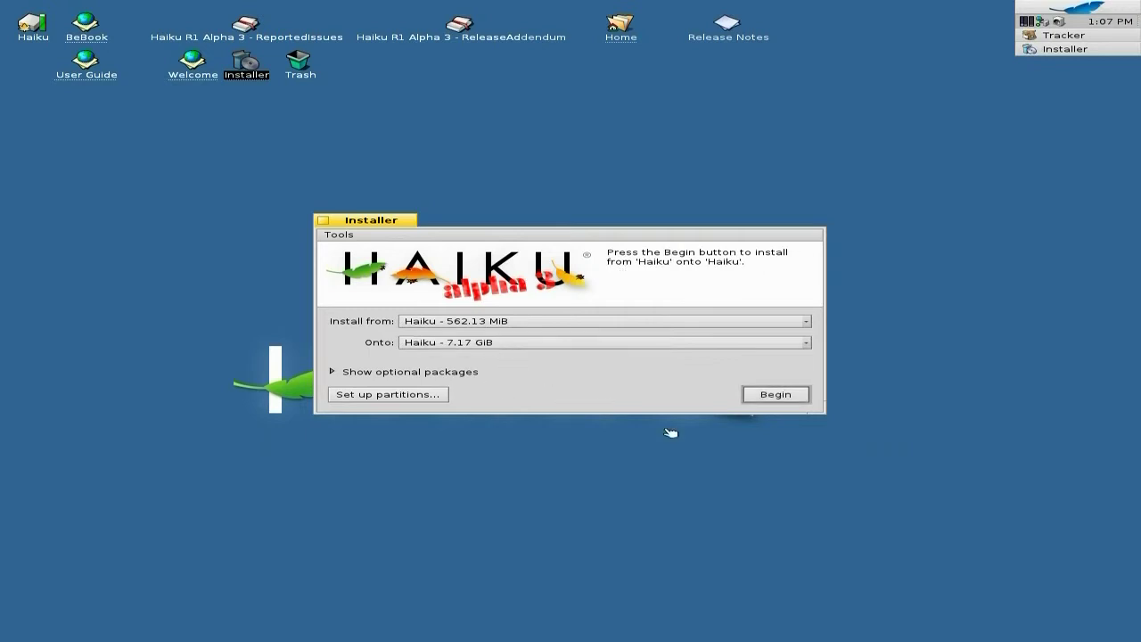
pyautogui.click(775, 395)
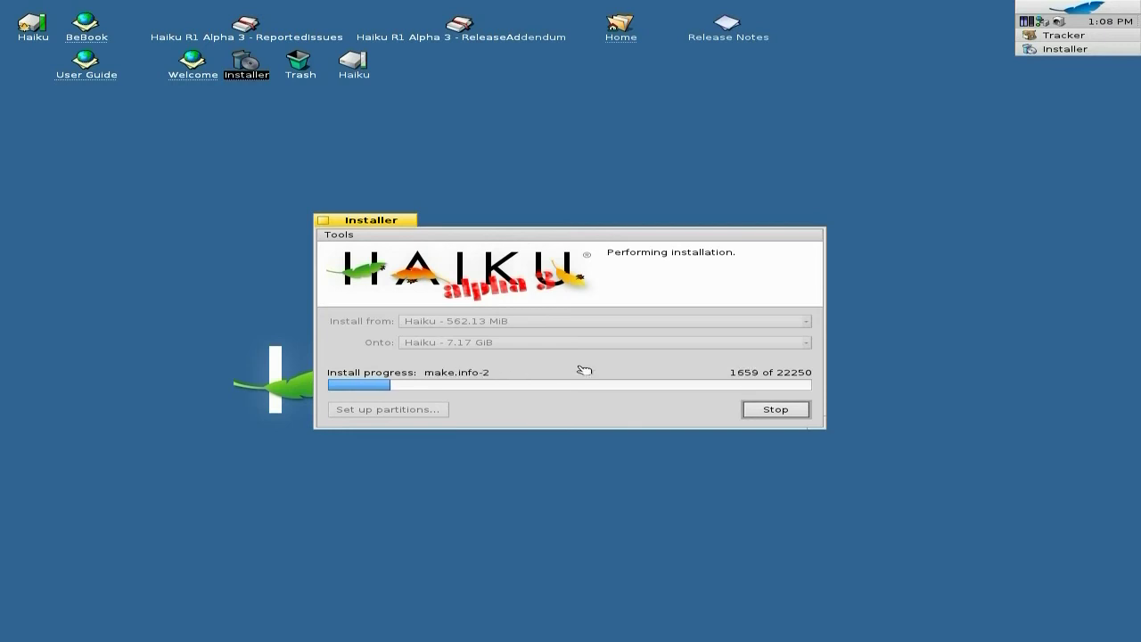
pyautogui.moveTo(381, 226); pyautogui.dragTo(295, 135)
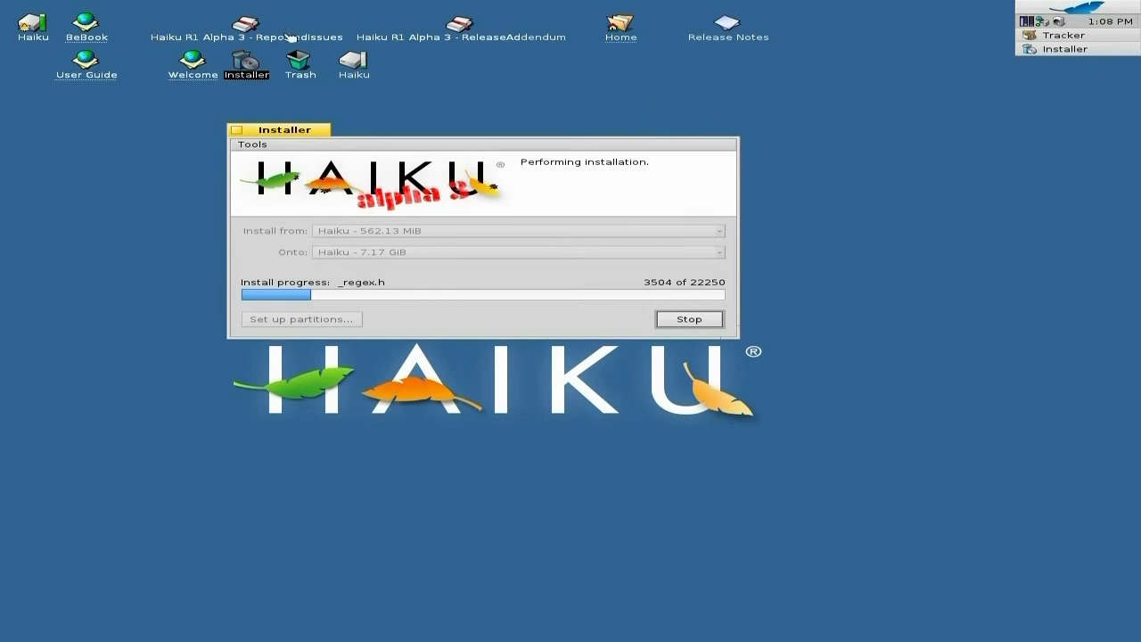
# Step: Open the Release Notes in StyledEdit after ReportedIssues fails, and zoom it to full screen
pyautogui.doubleClick(247, 25)
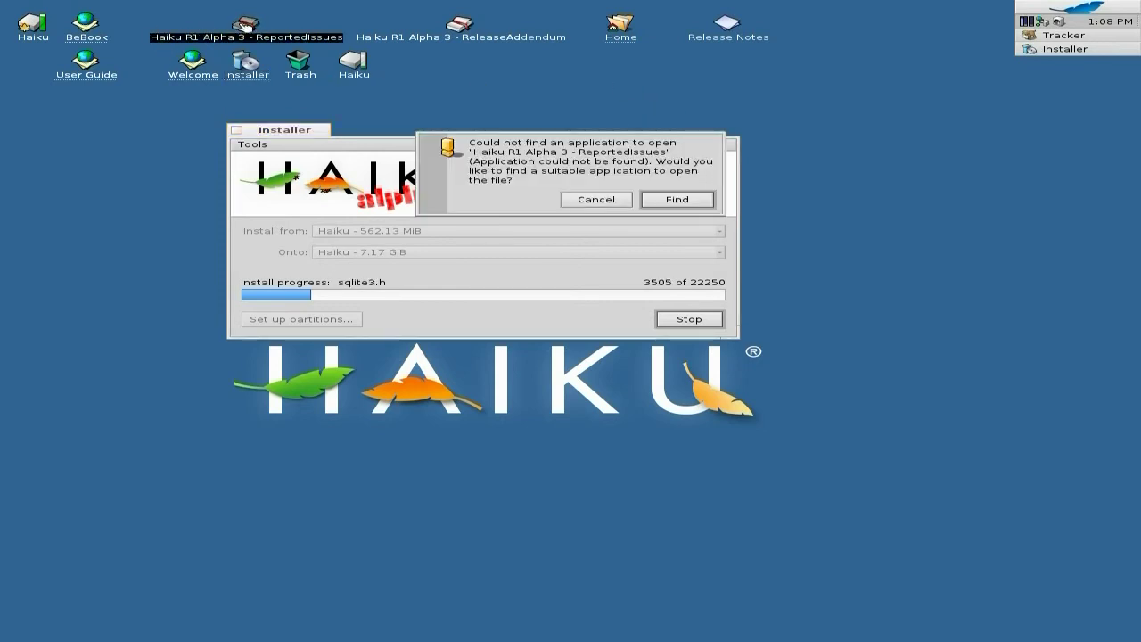
pyautogui.click(596, 200)
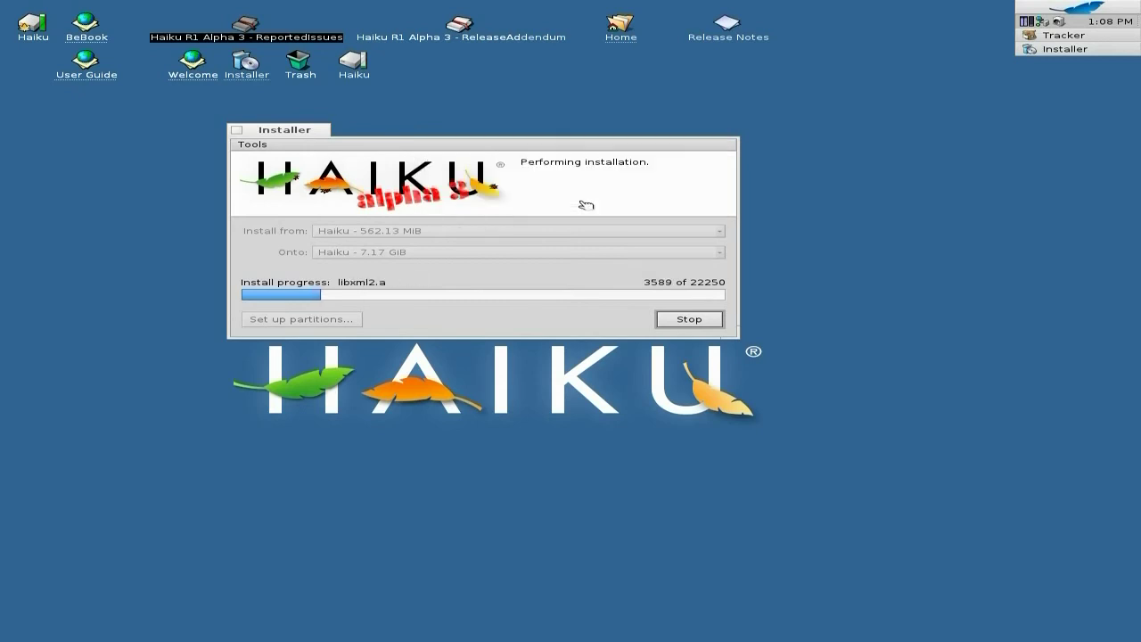
pyautogui.doubleClick(730, 25)
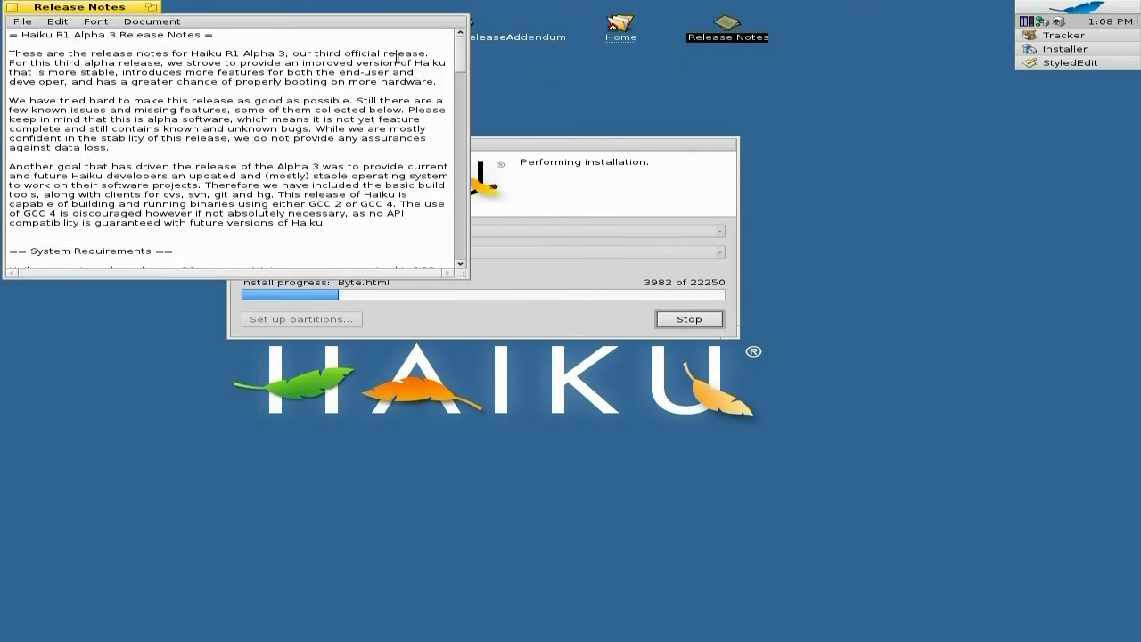
pyautogui.click(154, 7)
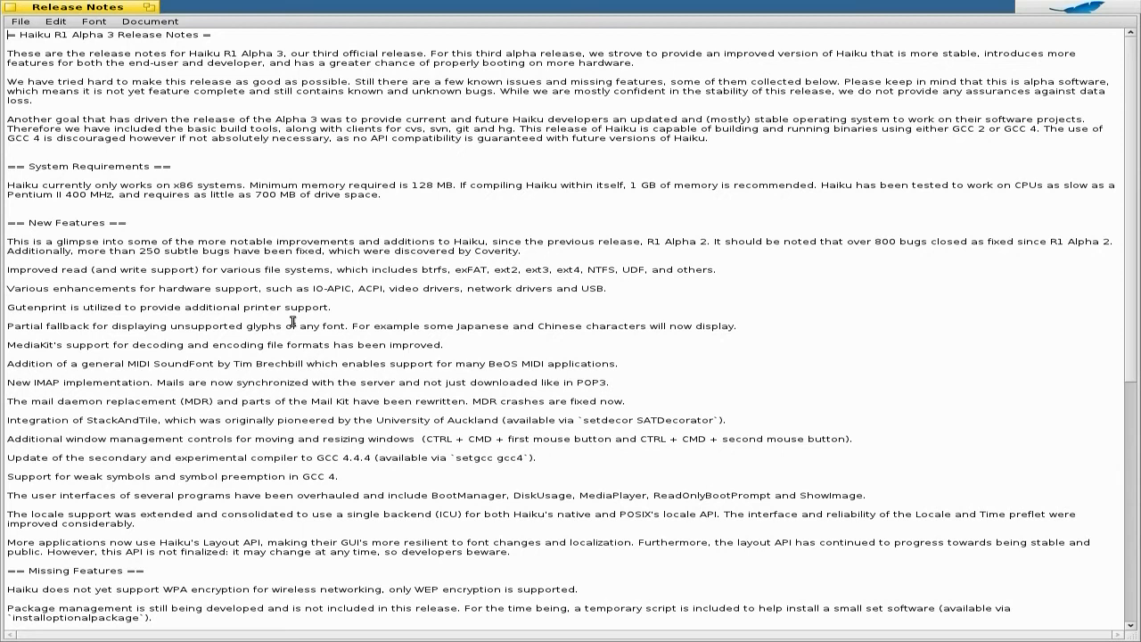
# Step: Close the Release Notes window while the installation keeps copying files
pyautogui.click(15, 8)
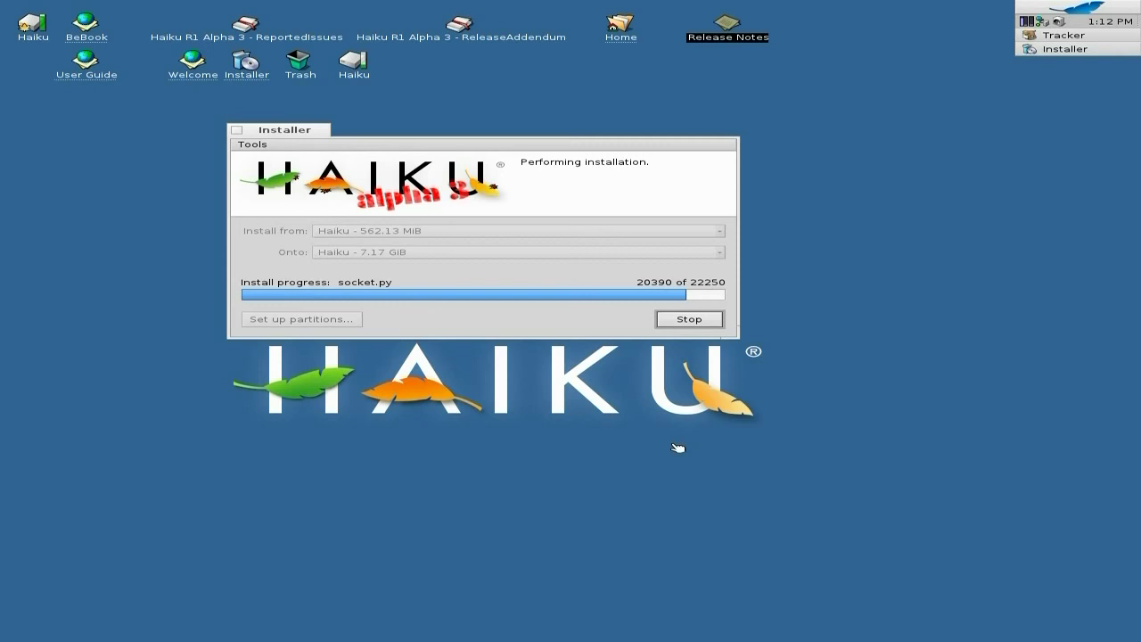
# Step: Move the Installer window back and open Screen from the Deskbar's Preferences menu
pyautogui.moveTo(302, 135); pyautogui.dragTo(391, 188)
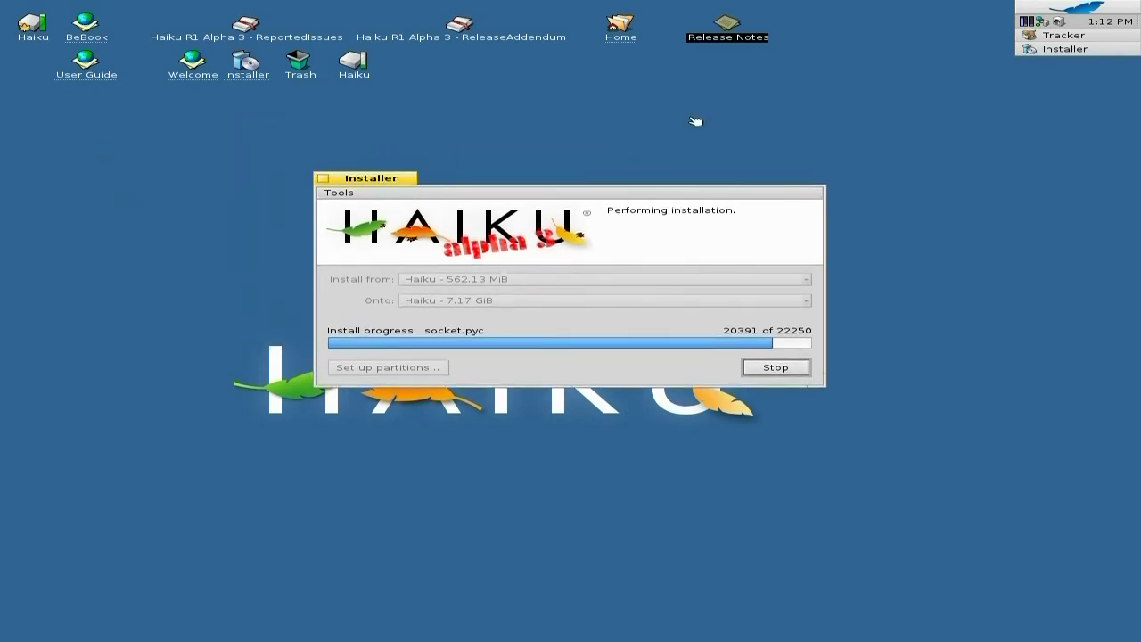
pyautogui.click(1079, 7)
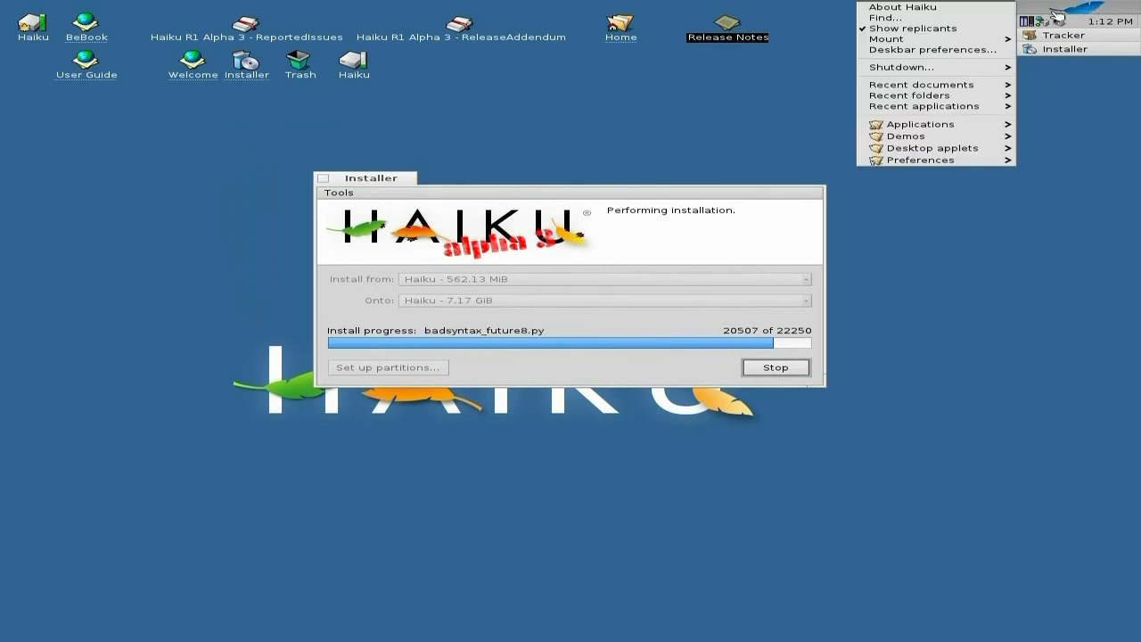
pyautogui.moveTo(941, 129)
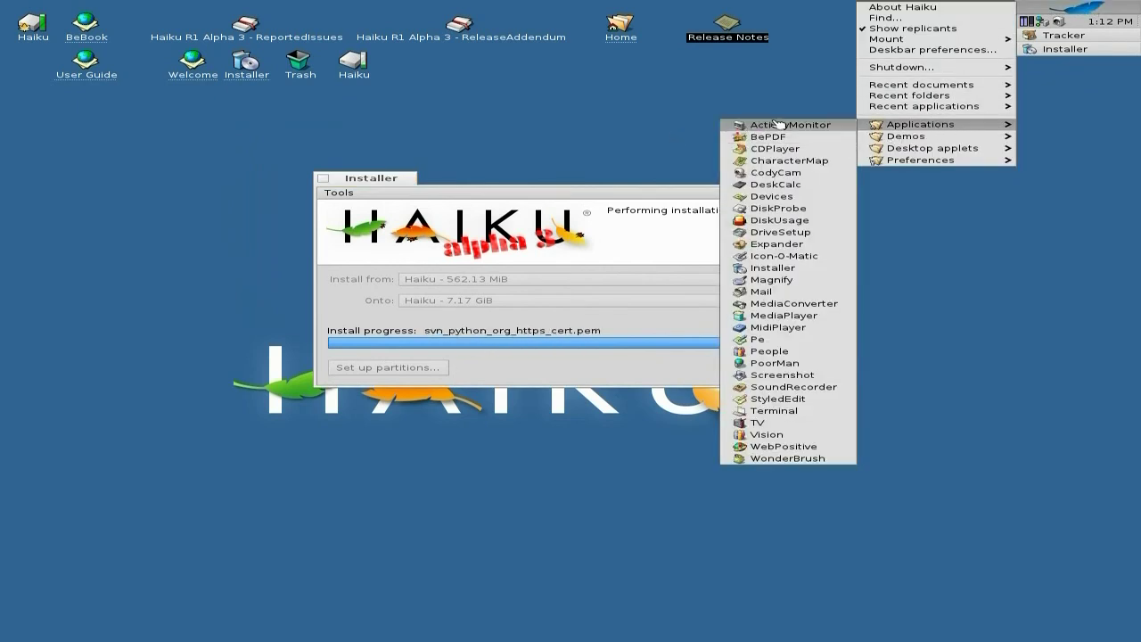
pyautogui.moveTo(890, 140)
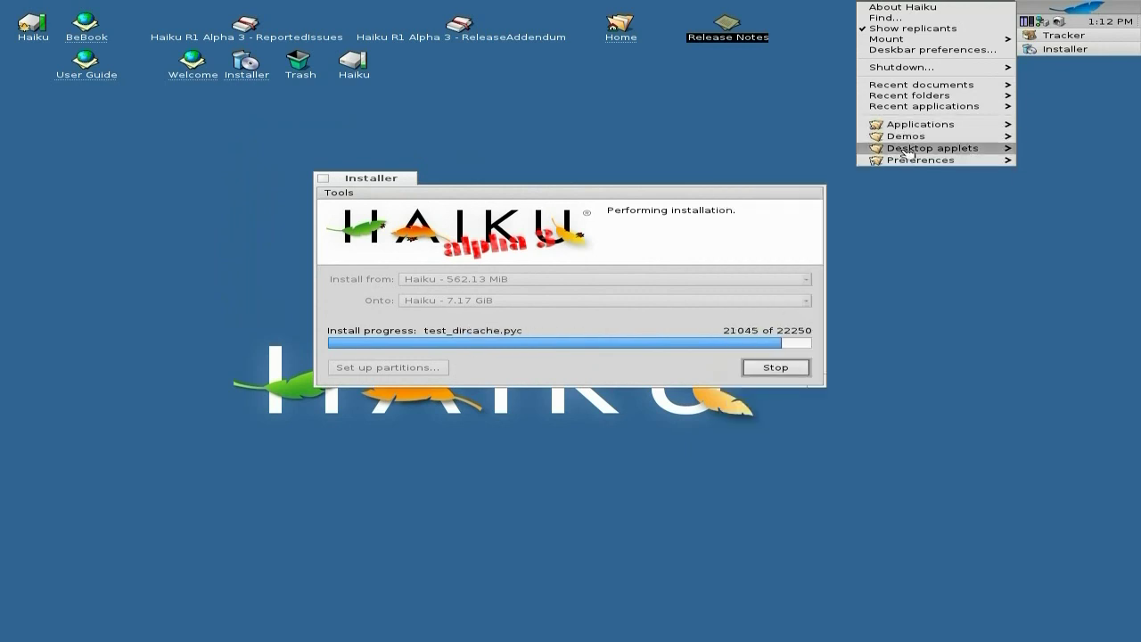
pyautogui.moveTo(909, 163)
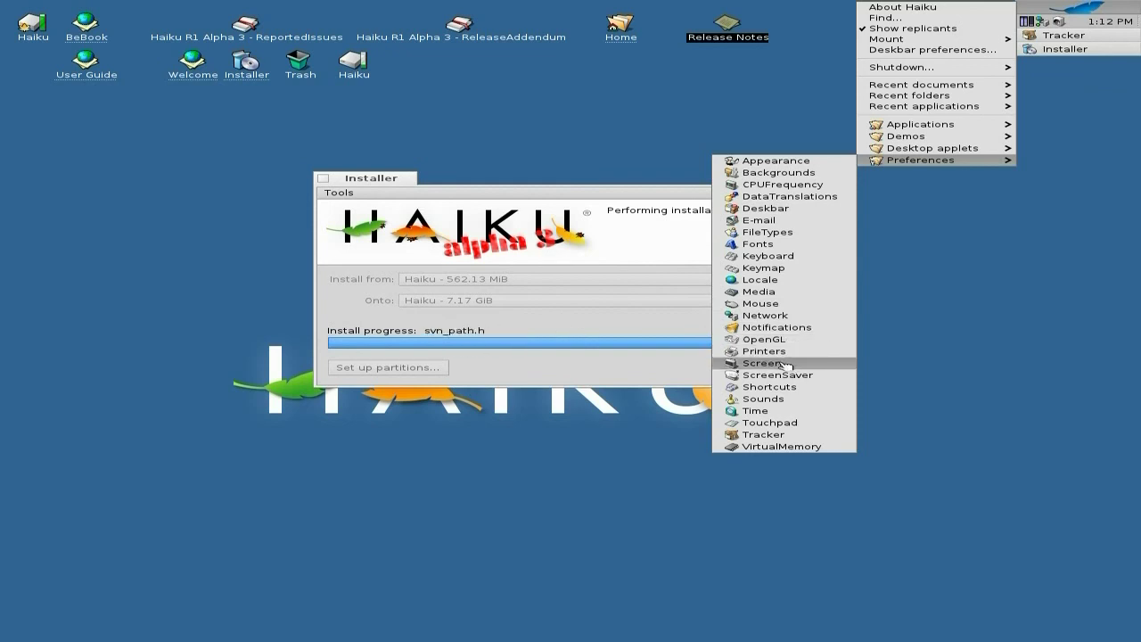
pyautogui.click(790, 364)
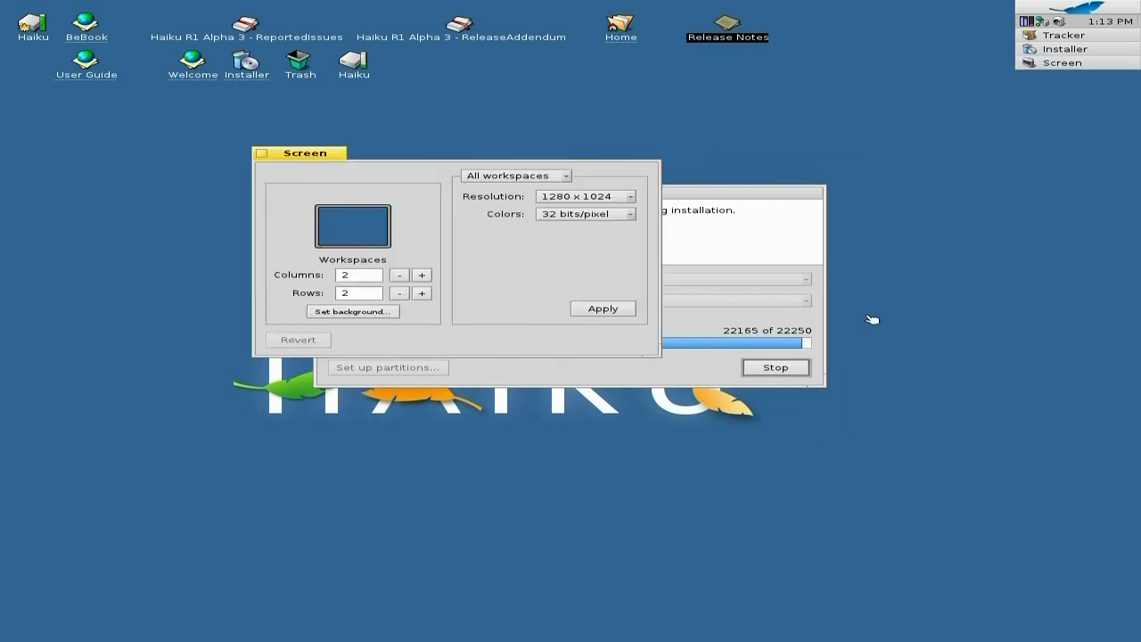
# Step: Close the Screen preferences and quit the finished Installer
pyautogui.click(261, 153)
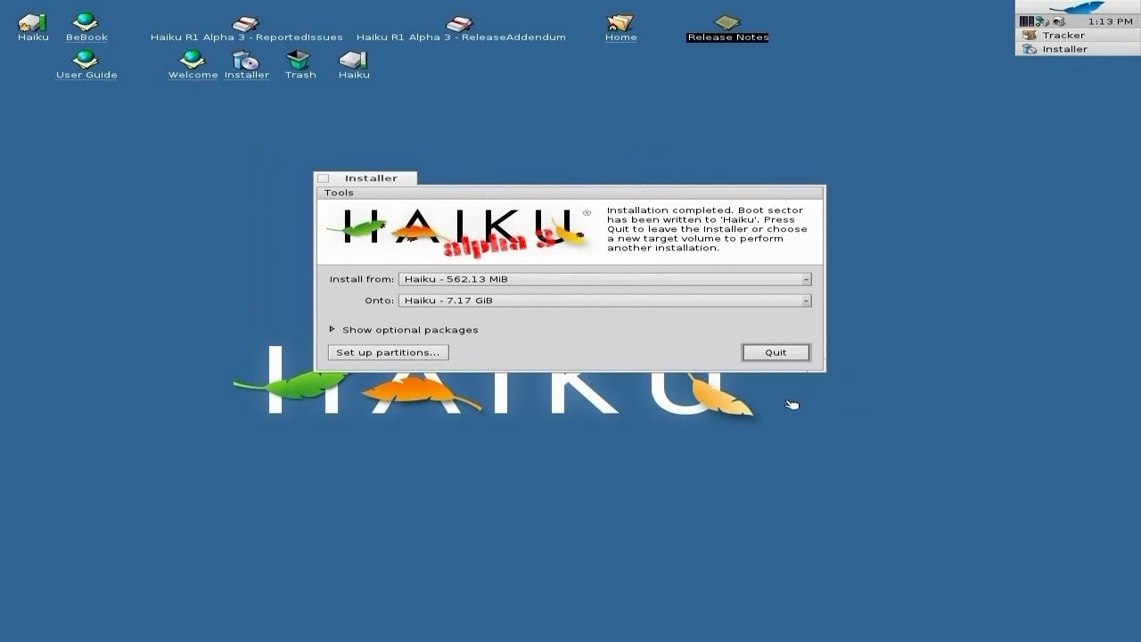
pyautogui.click(779, 356)
pyautogui.click(777, 353)
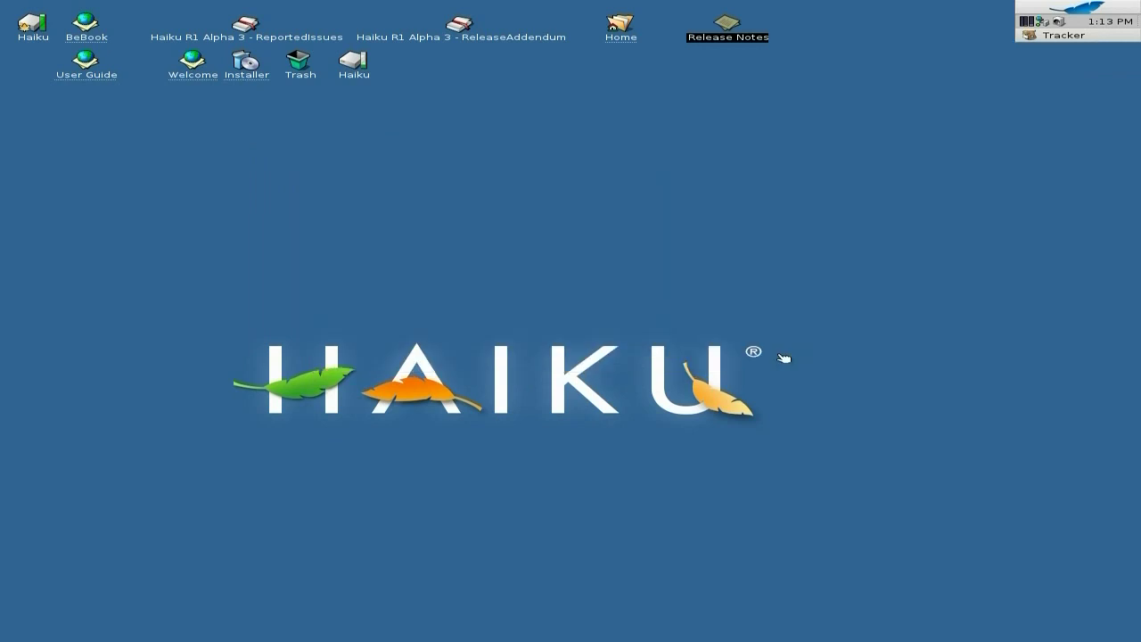